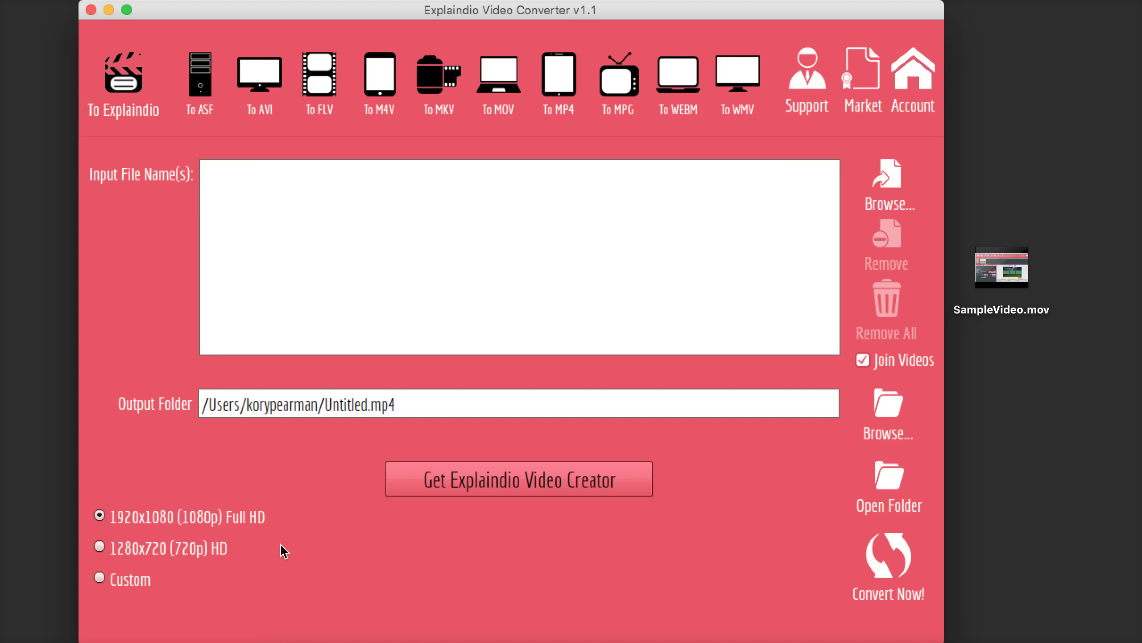
Apply a custom 1280x720 size keeping proportions, then change the output format to ASF
left_click(205, 549)
left_click(145, 583)
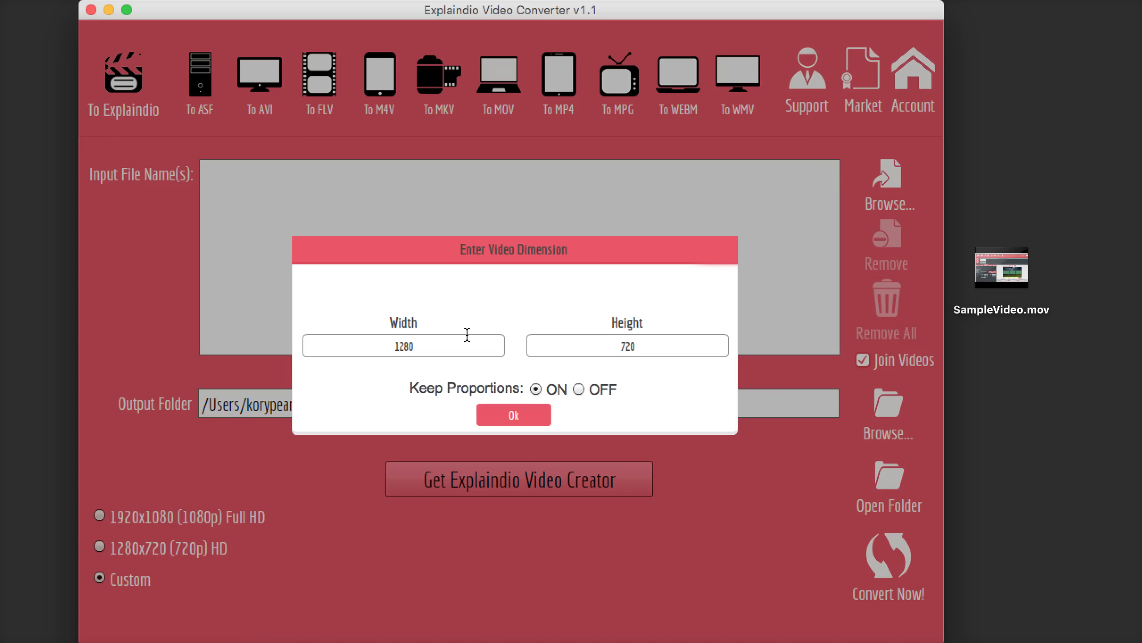
left_click(507, 415)
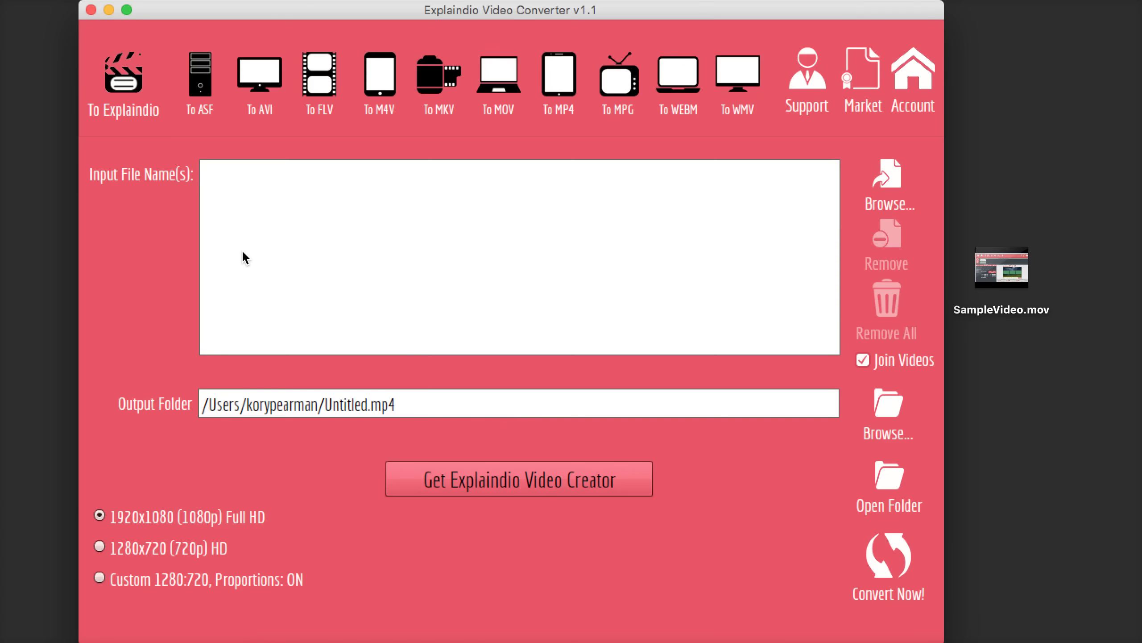
left_click(195, 127)
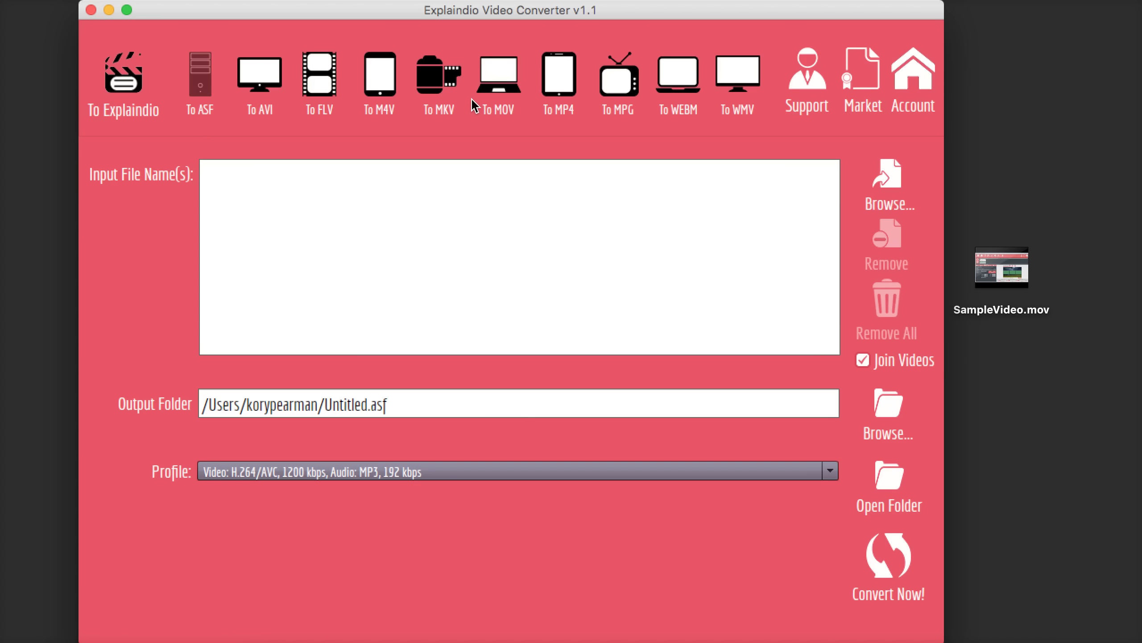
Switch the output to MP4 and browse its profile list, leaving it unchanged
left_click(562, 84)
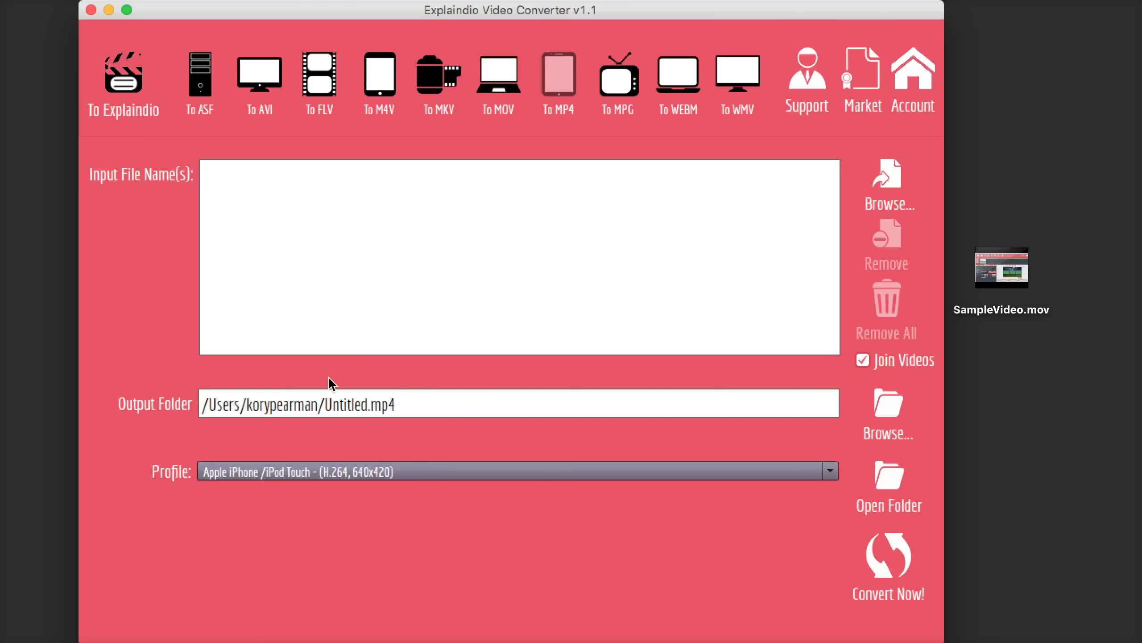
left_click(357, 465)
scroll(422, 544, "down", 11)
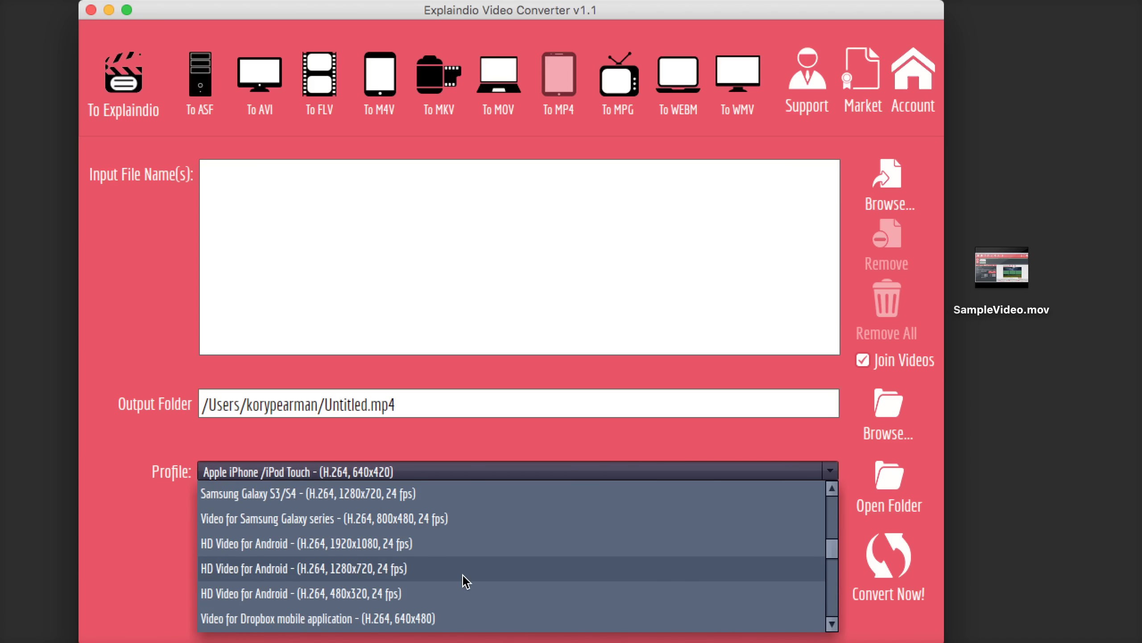
scroll(450, 573, "down", 8)
scroll(444, 578, "down", 3)
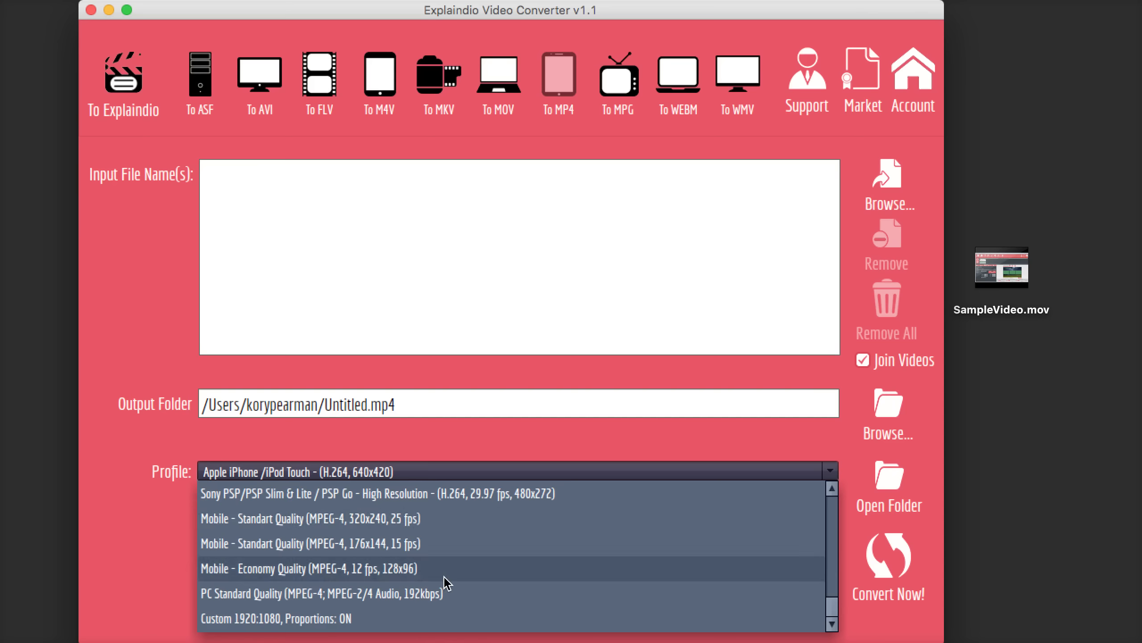
scroll(444, 571, "up", 10)
scroll(469, 576, "up", 10)
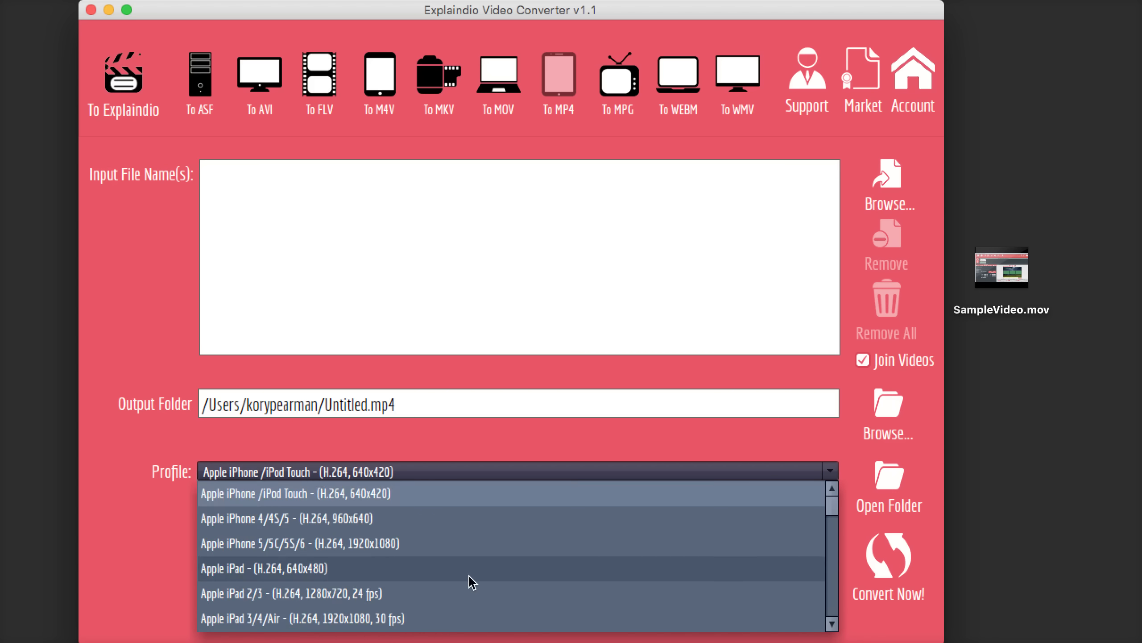
scroll(469, 576, "down", 10)
scroll(470, 576, "up", 10)
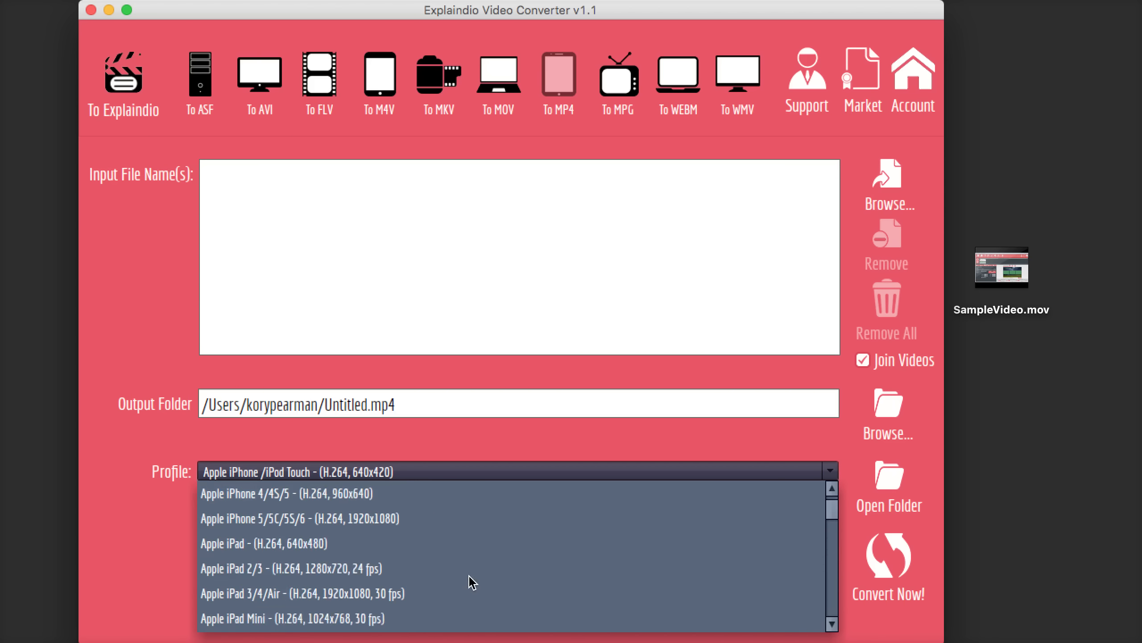
left_click(523, 263)
Change the output to MOV with a Custom 1280:720 profile keeping proportions
left_click(505, 69)
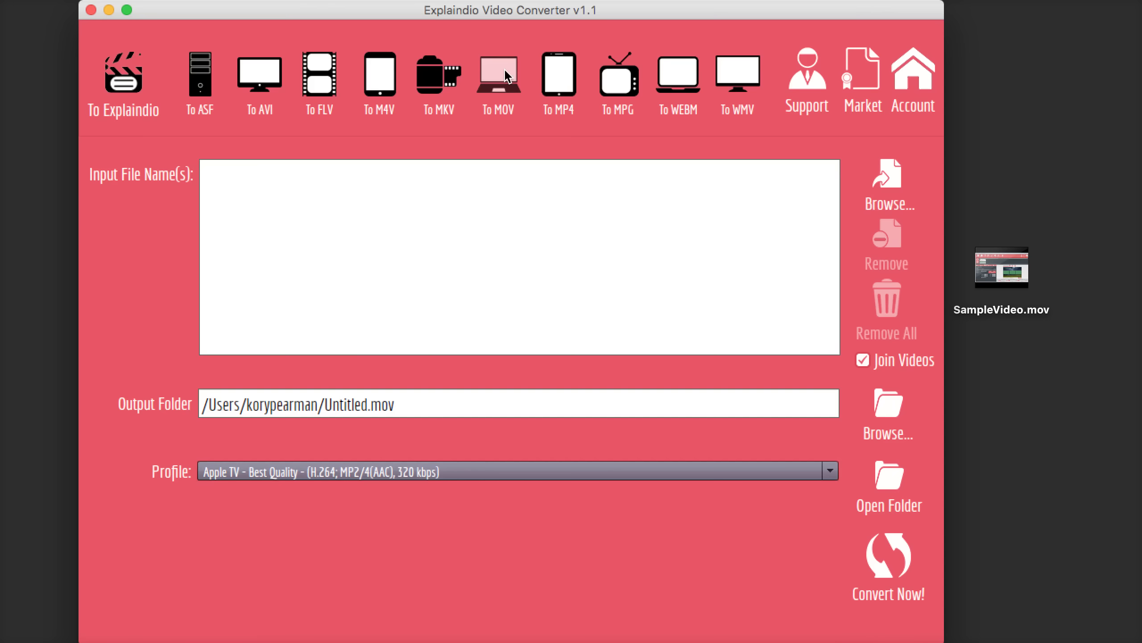
left_click(437, 472)
scroll(463, 576, "down", 5)
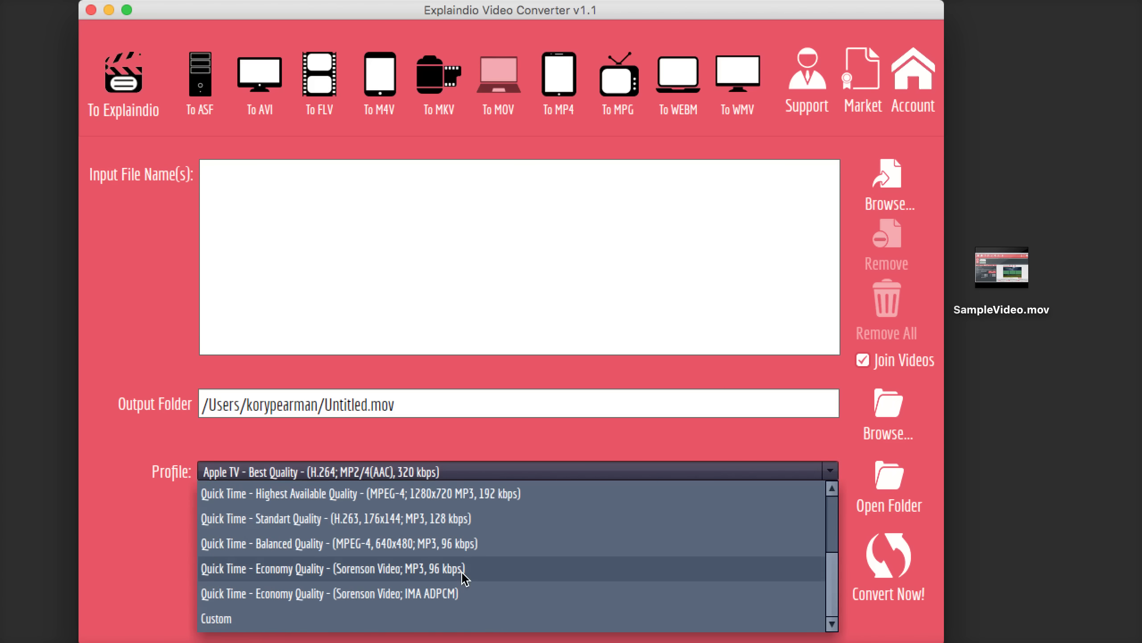
scroll(464, 576, "up", 5)
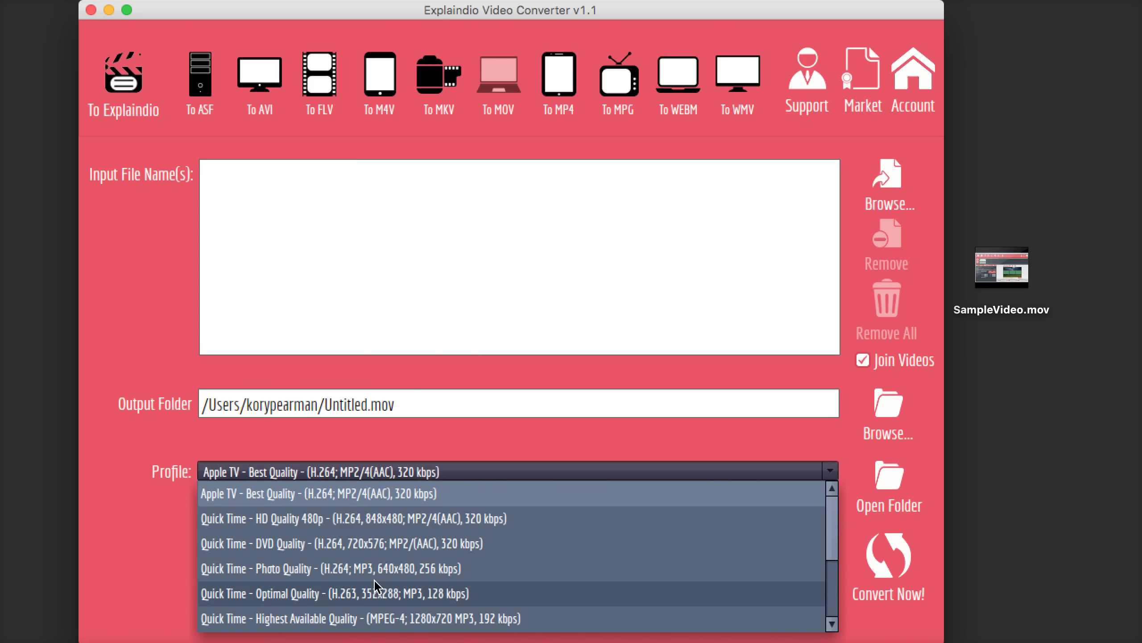
scroll(378, 583, "down", 5)
left_click(274, 622)
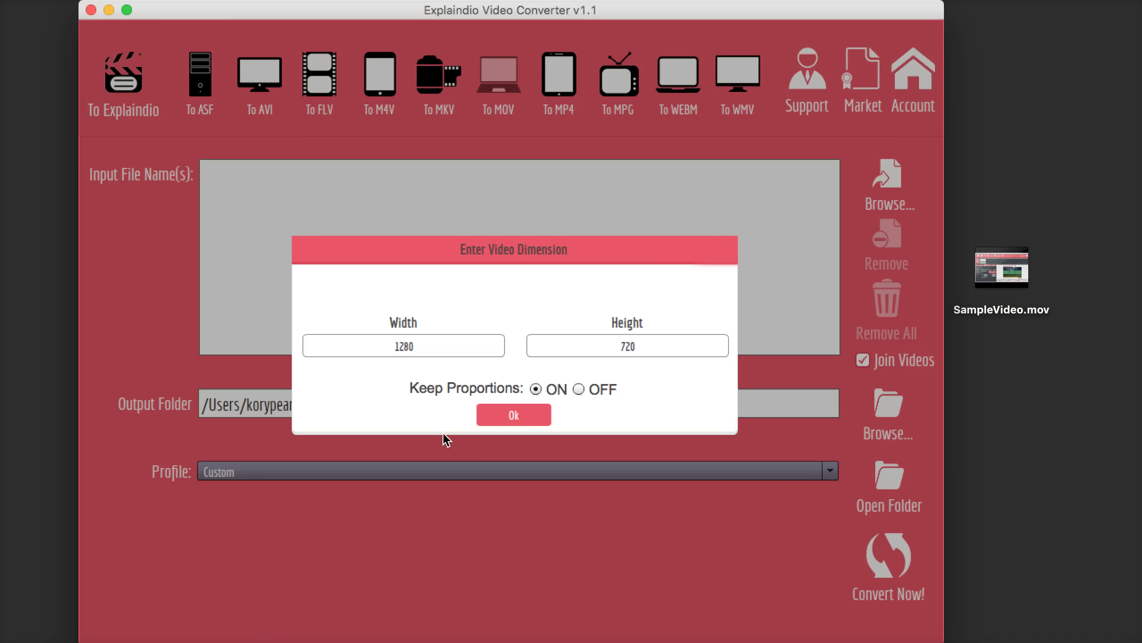
left_click(500, 418)
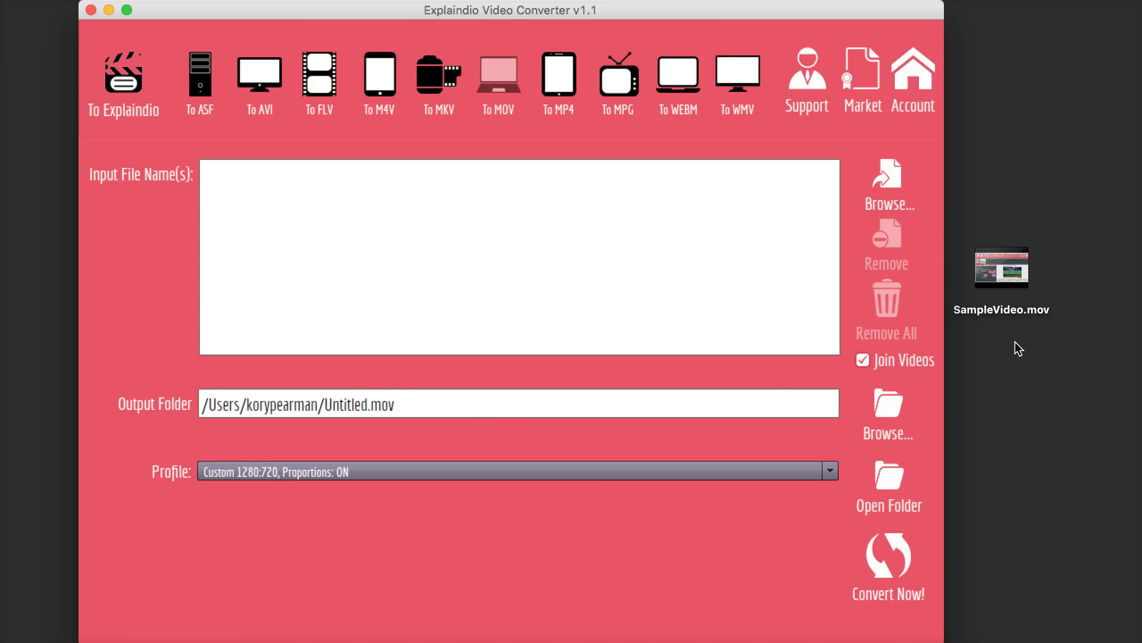
Drag SampleVideo.mov from the desktop into the input list and target SampleVideo.mp4 output
left_click(1023, 326)
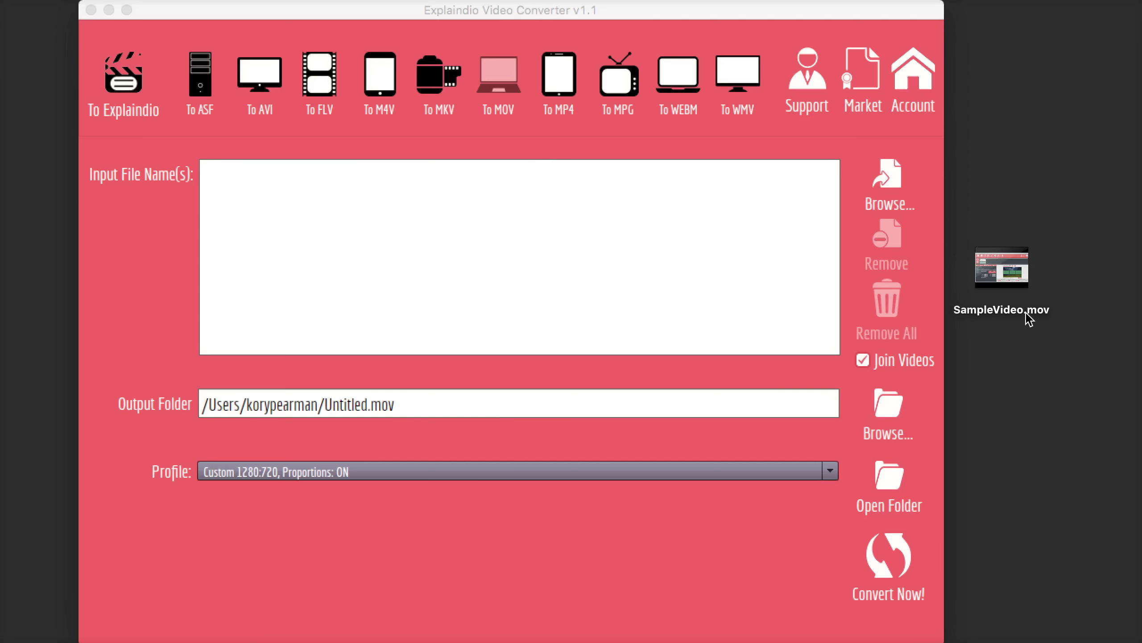
left_click_drag(1025, 281, 571, 220)
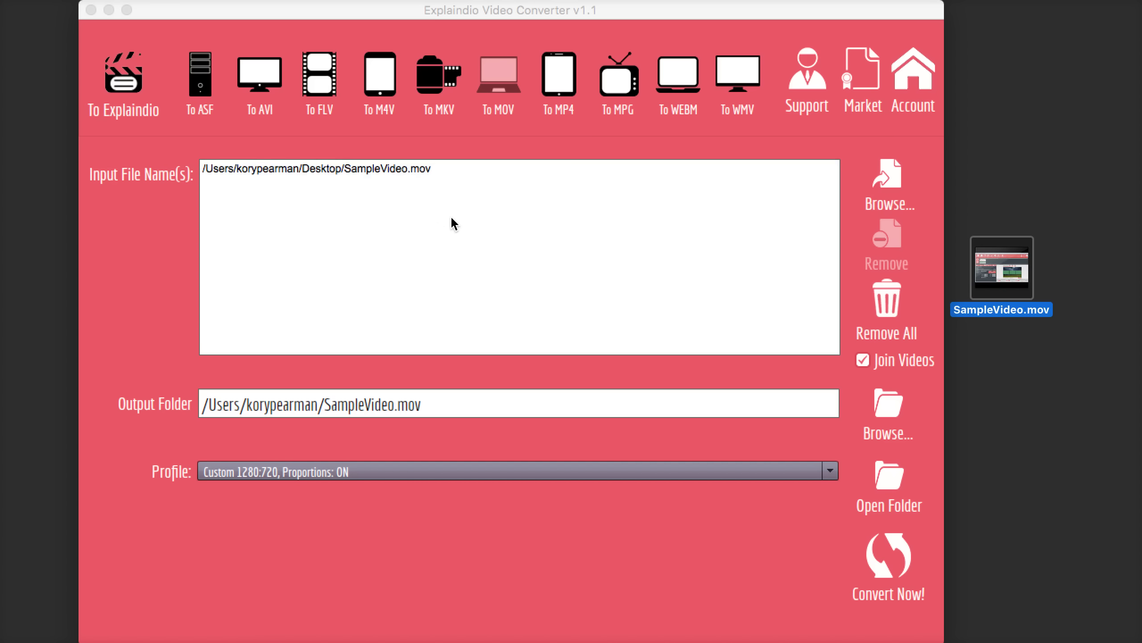
left_click(558, 80)
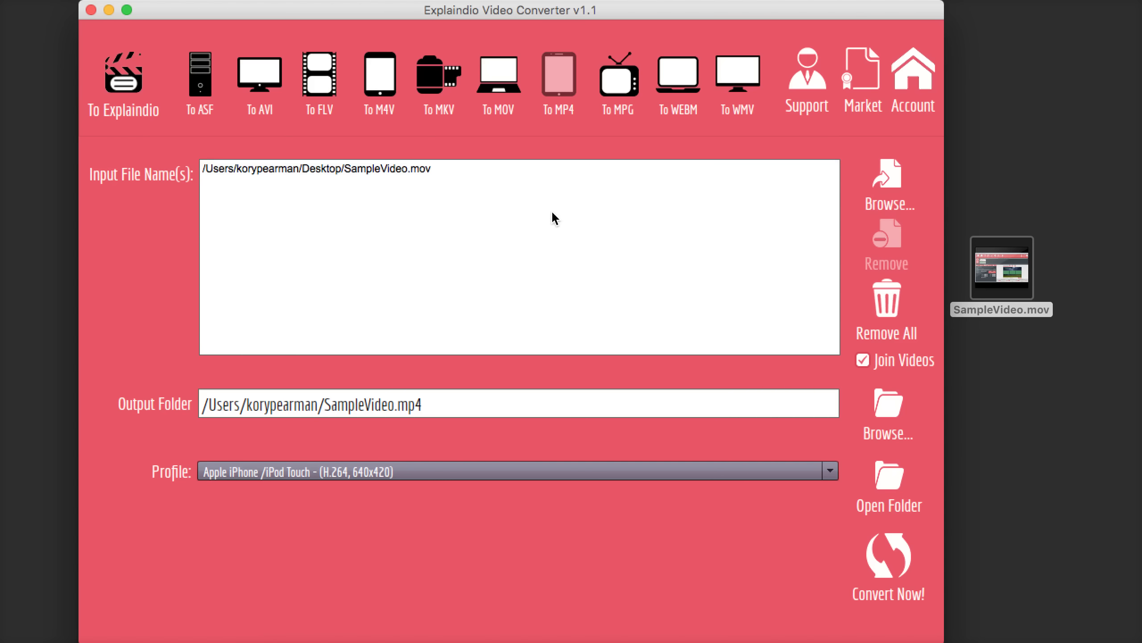
Convert with the Apple iPad 2/3 (H.264, 1280x720, 24 fps) profile to SampleVideo.mp4
left_click(400, 476)
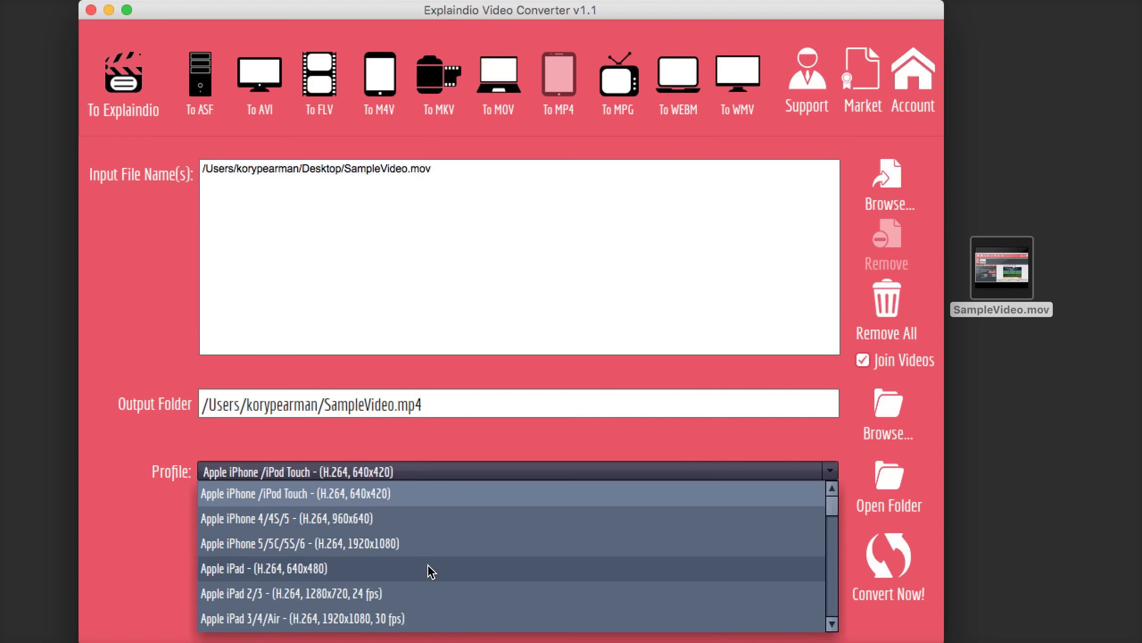
scroll(428, 565, "down", 3)
scroll(428, 565, "down", 10)
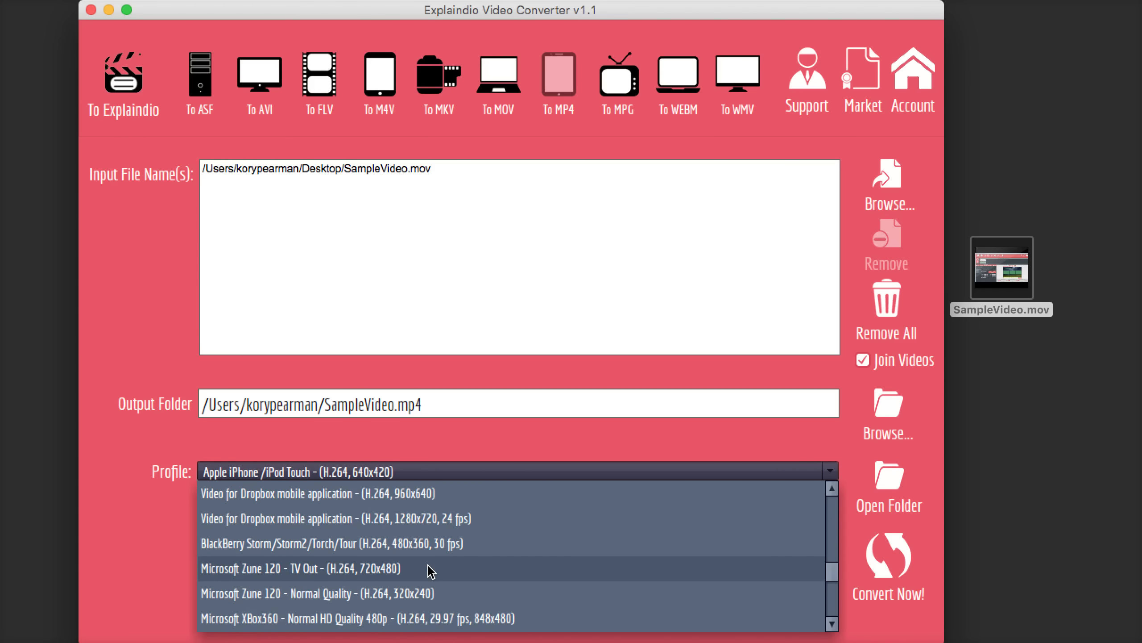
scroll(434, 563, "down", 5)
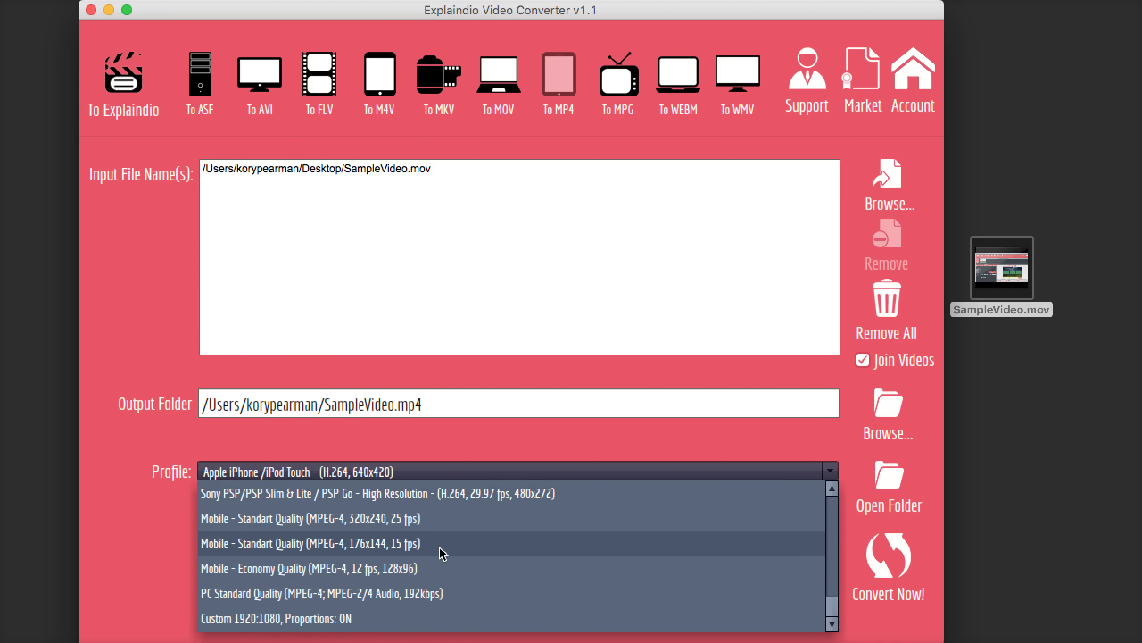
scroll(455, 525, "up", 20)
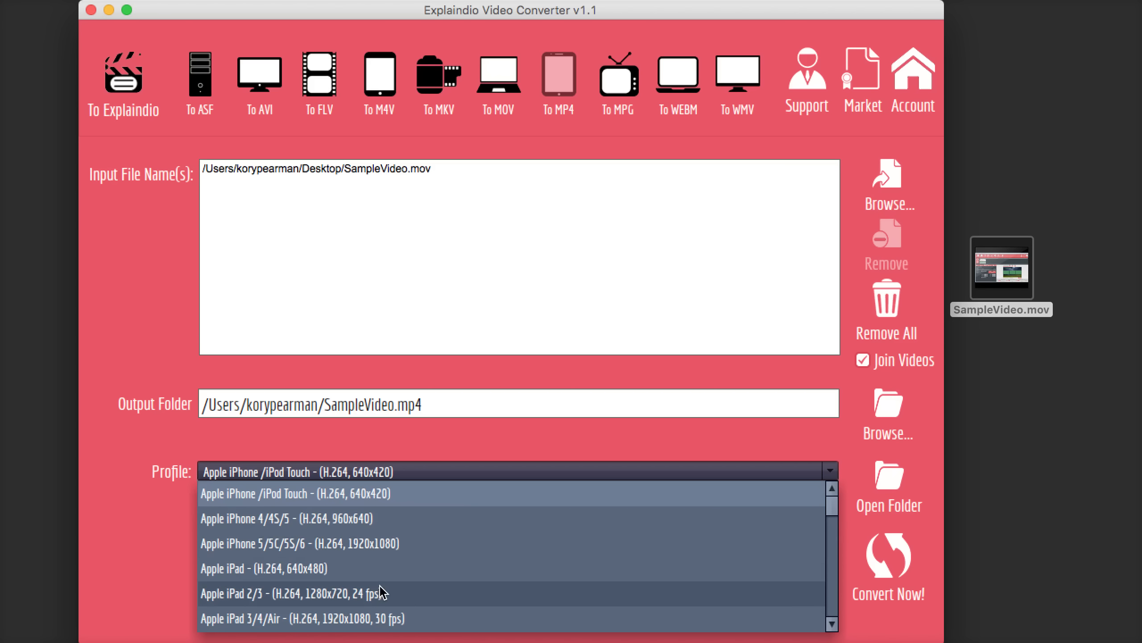
left_click(405, 594)
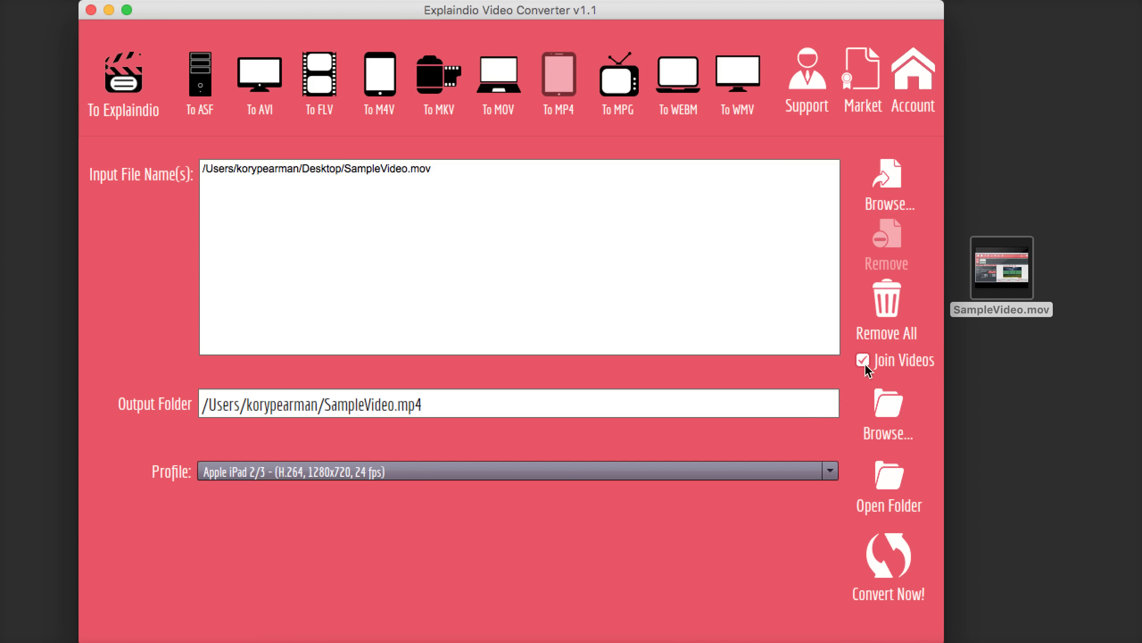
left_click(889, 557)
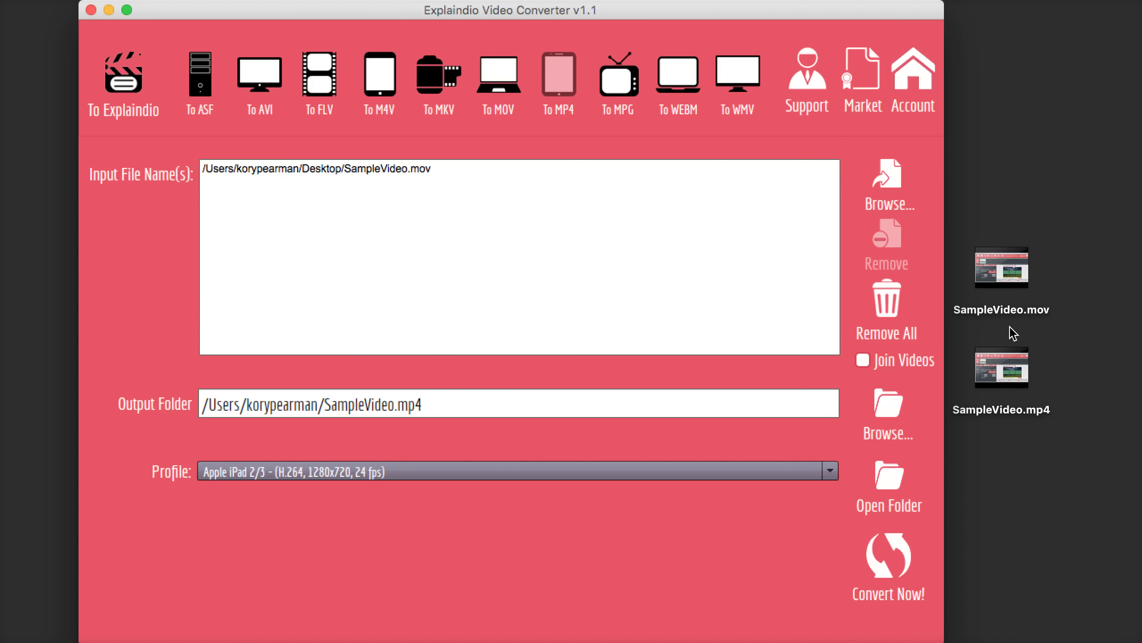
mouse_move(1013, 349)
left_click(1031, 471)
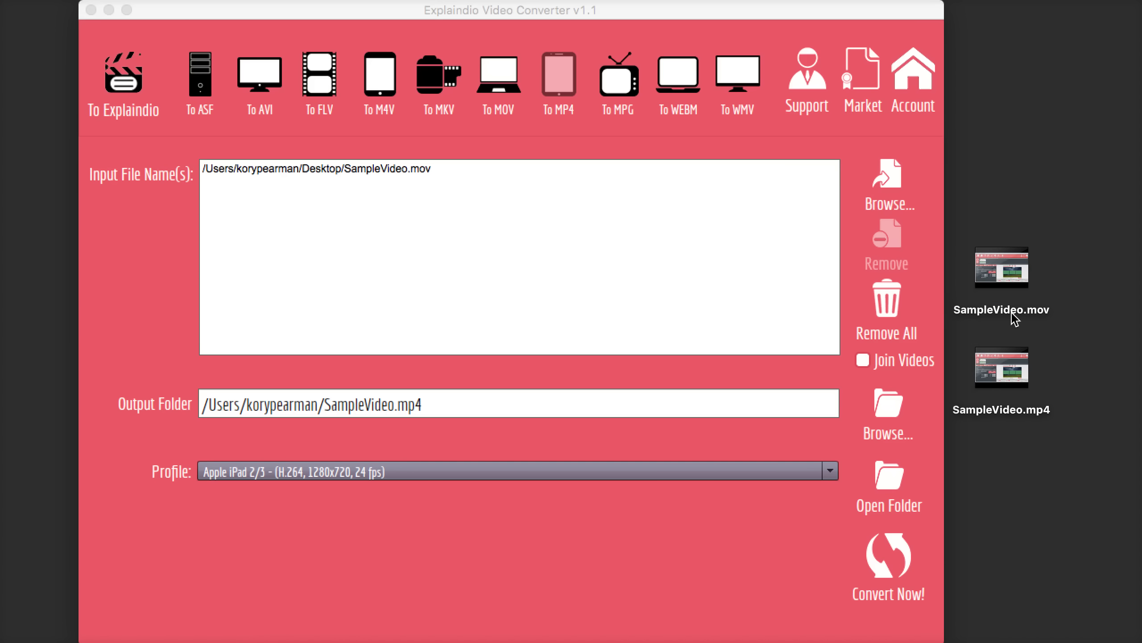
right_click(1023, 270)
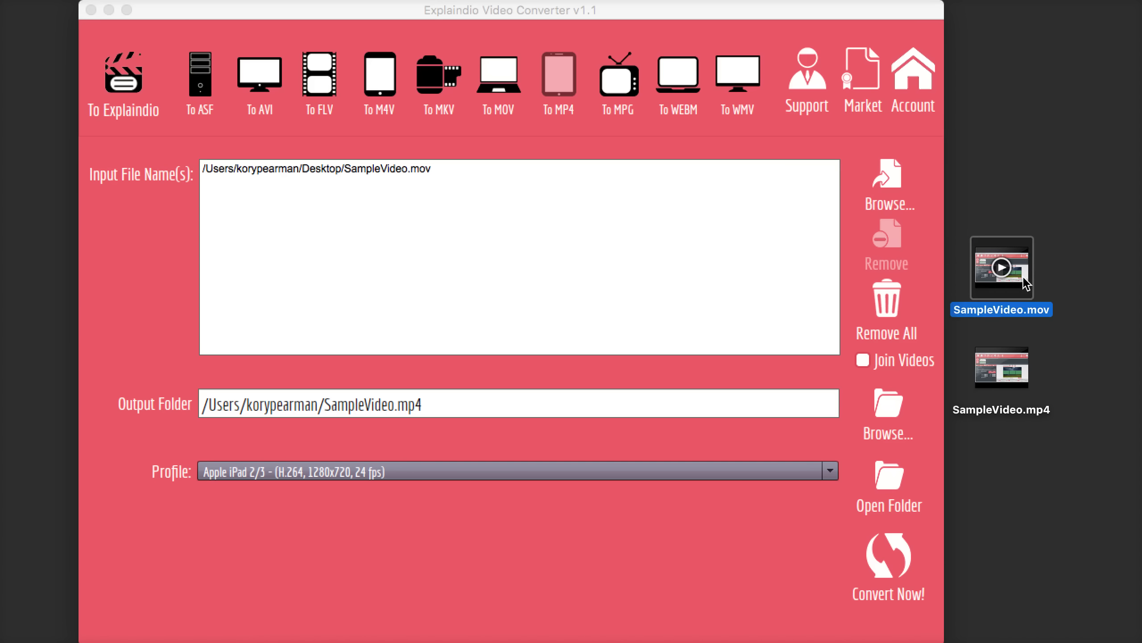
left_click(1057, 333)
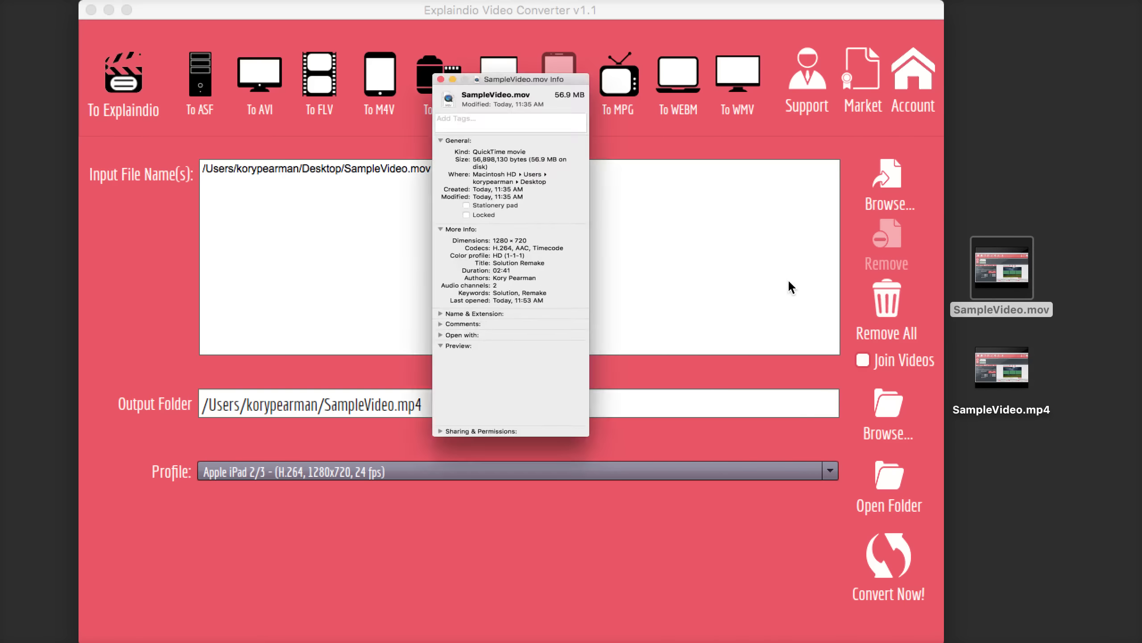
left_click_drag(207, 1, 597, 62)
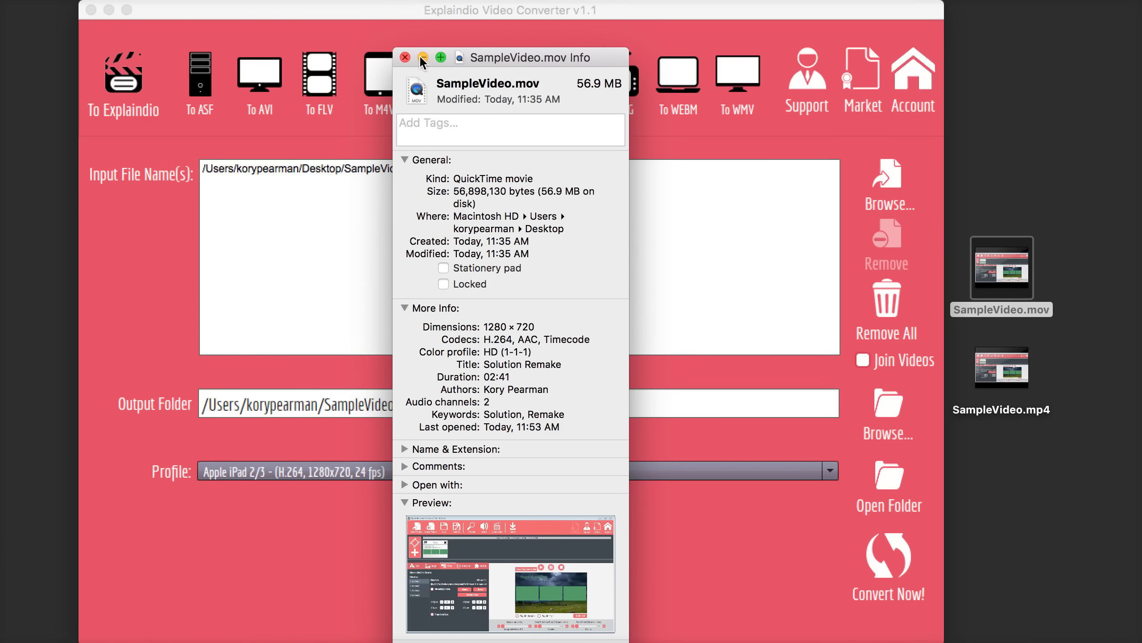
left_click(404, 57)
left_click(1002, 367)
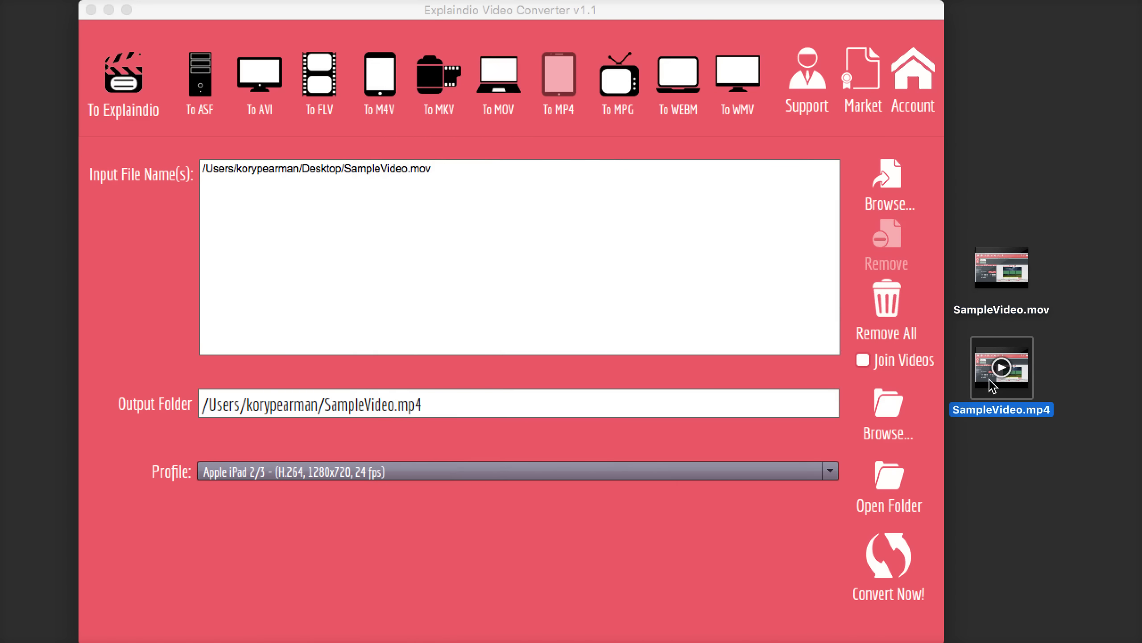
right_click(993, 367)
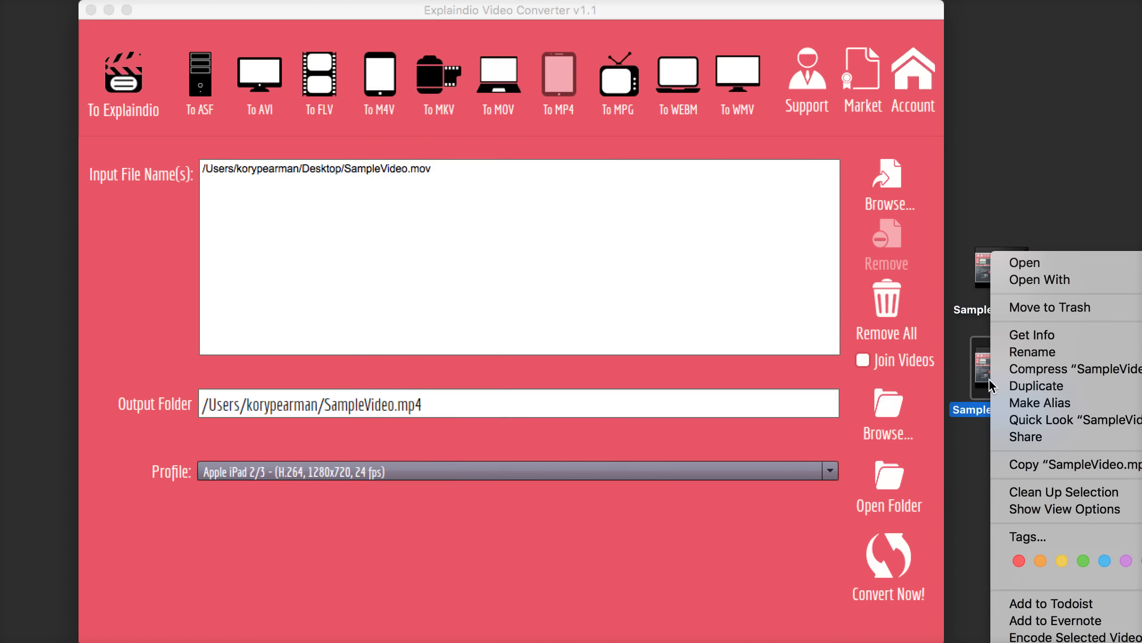
left_click(1033, 334)
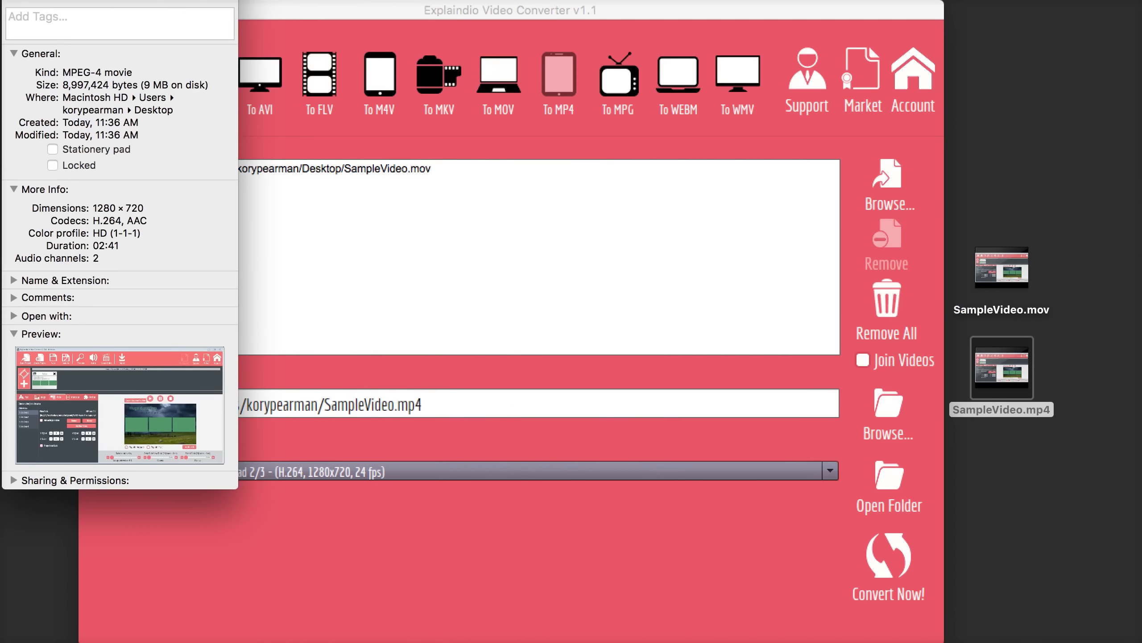
left_click_drag(225, 1, 650, 73)
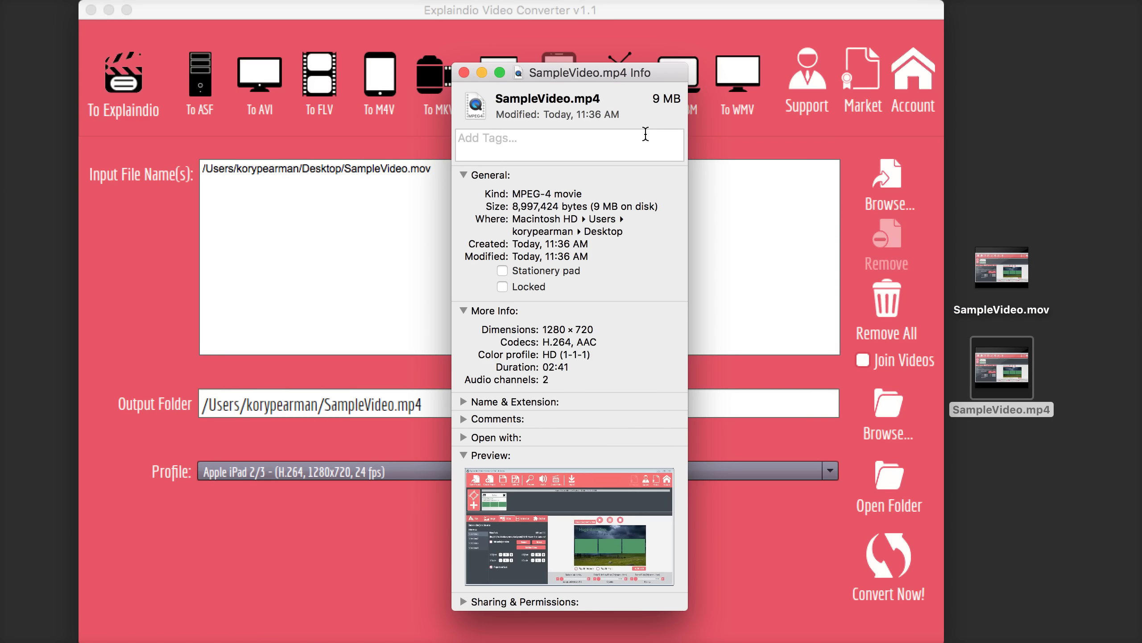
left_click(464, 72)
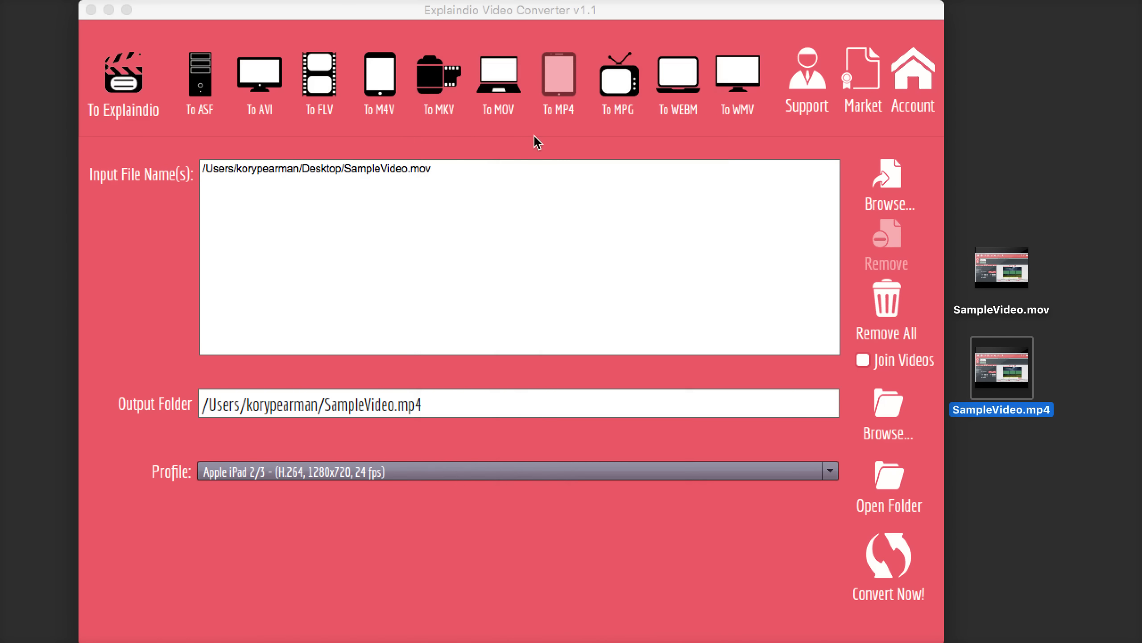